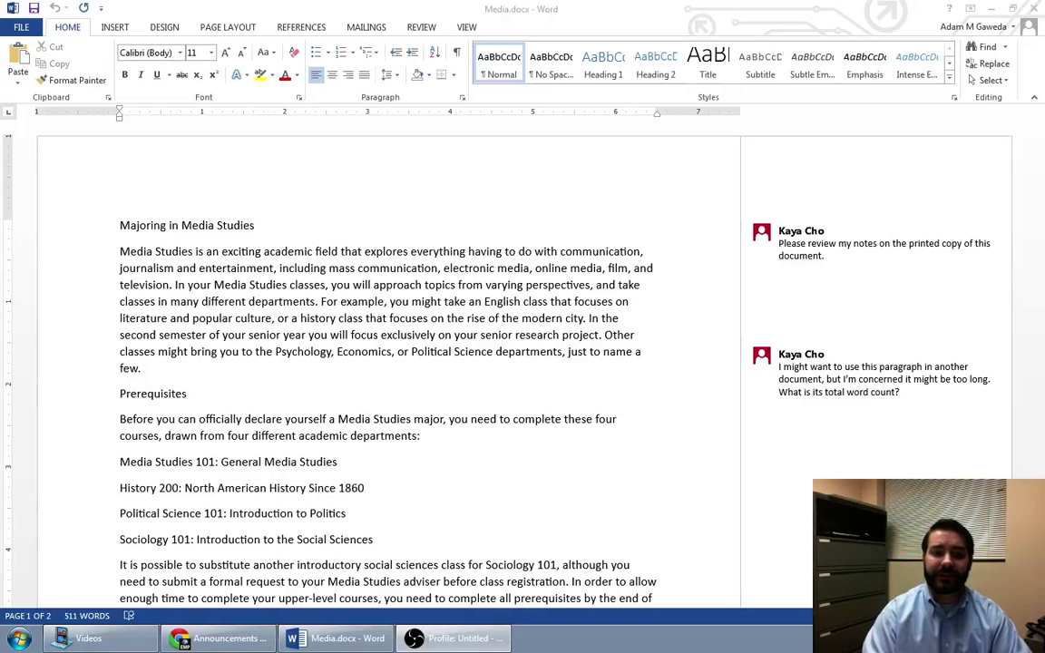
Delete the printed-copy-notes comment on 'Majoring', keeping only the word-count question comment.
{"action": "left_click", "coordinate": [846, 274]}
{"action": "left_click", "coordinate": [830, 254]}
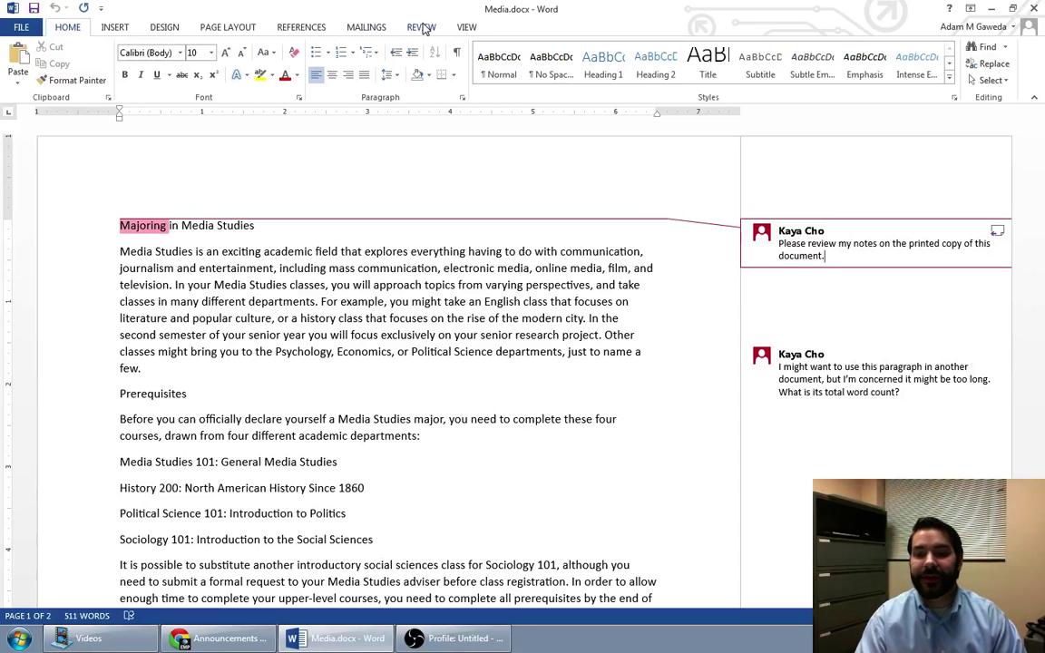
{"action": "left_click", "coordinate": [424, 30]}
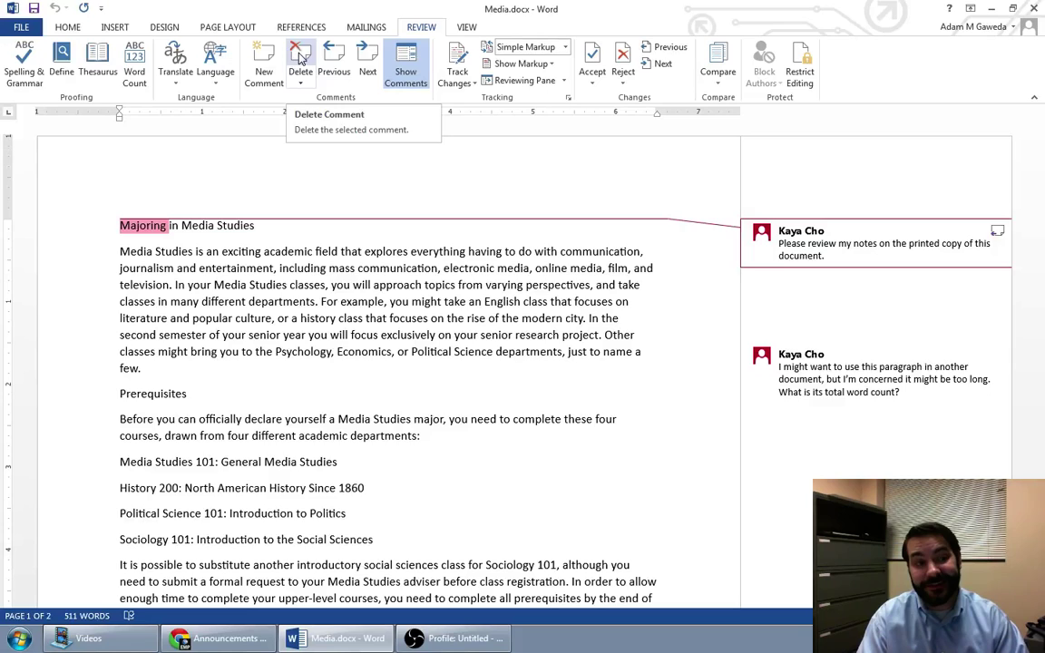
{"action": "left_click", "coordinate": [300, 58]}
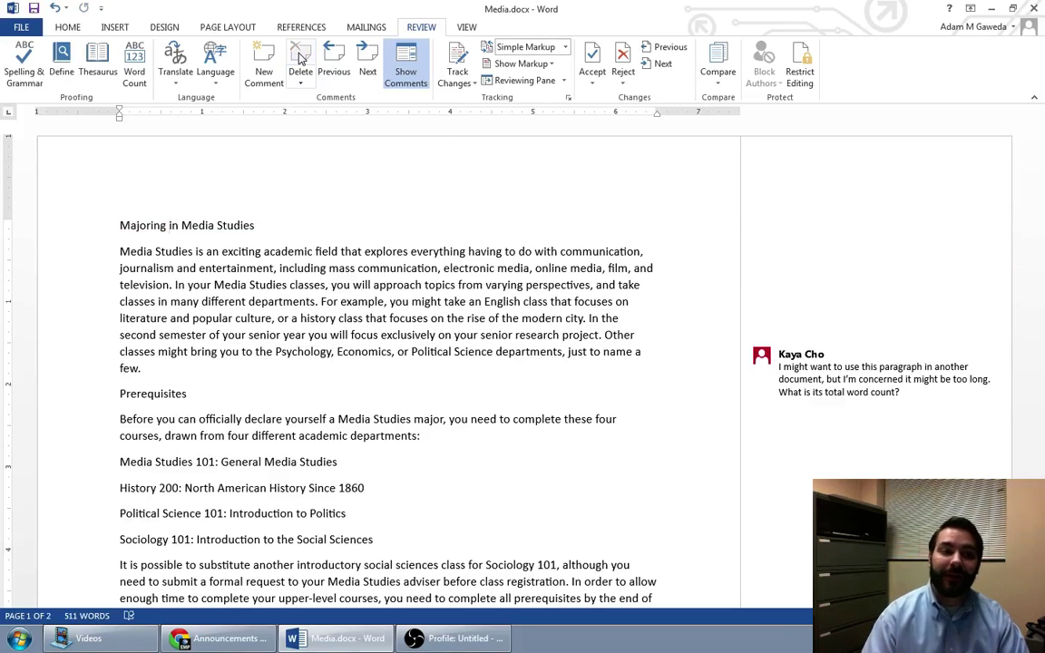
{"action": "left_click", "coordinate": [368, 59]}
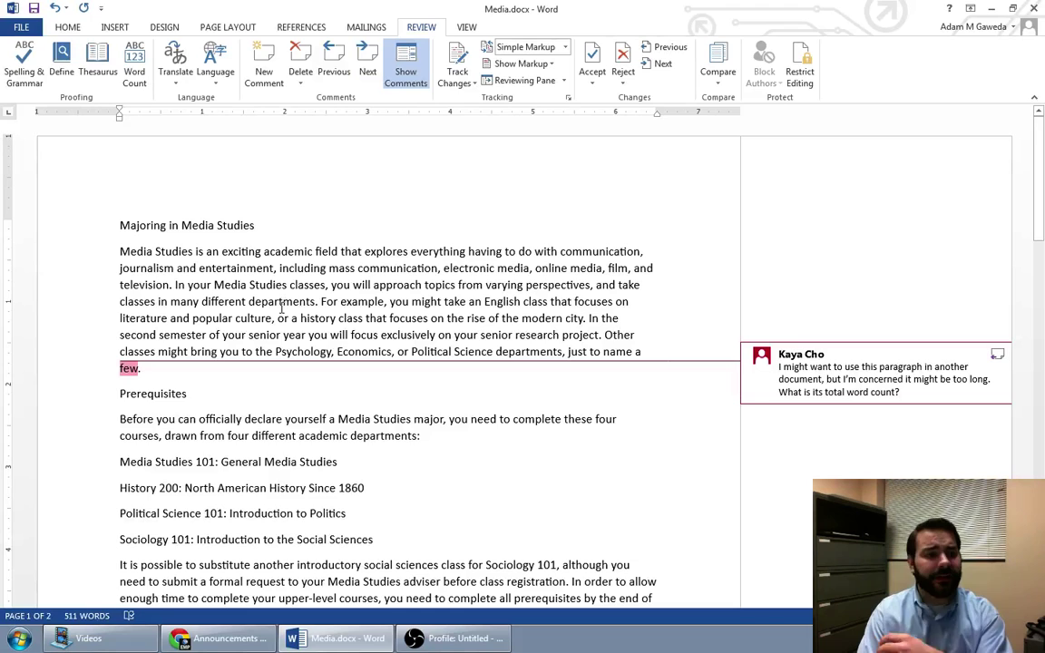
Select the opening Media Studies paragraph to read its word count: 110 of 511 words.
{"action": "left_click", "coordinate": [287, 302]}
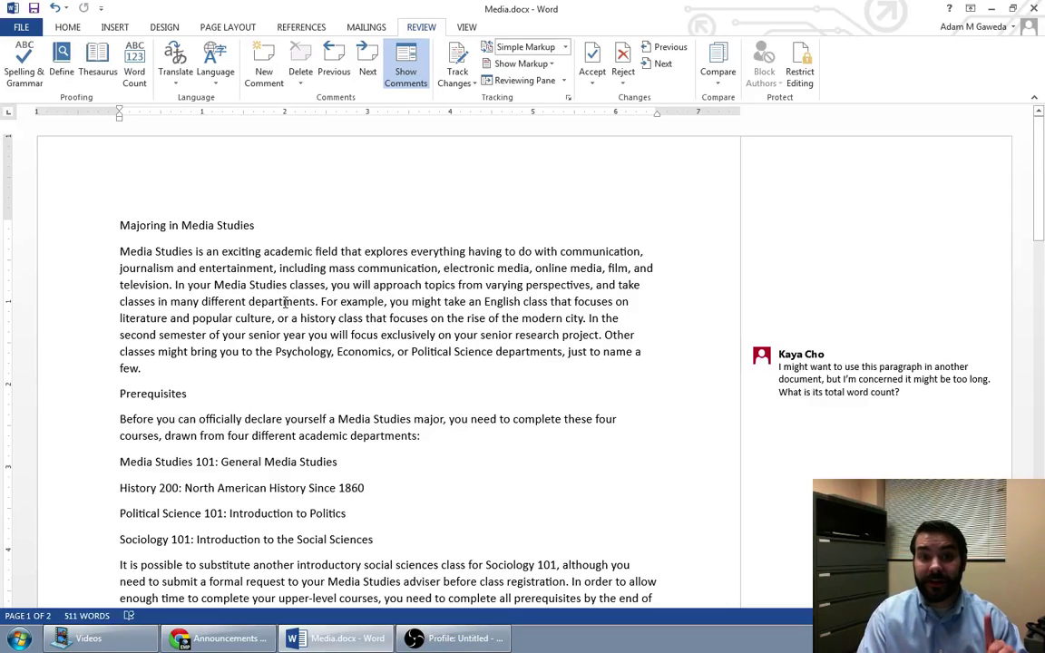
{"action": "double_click", "coordinate": [284, 304]}
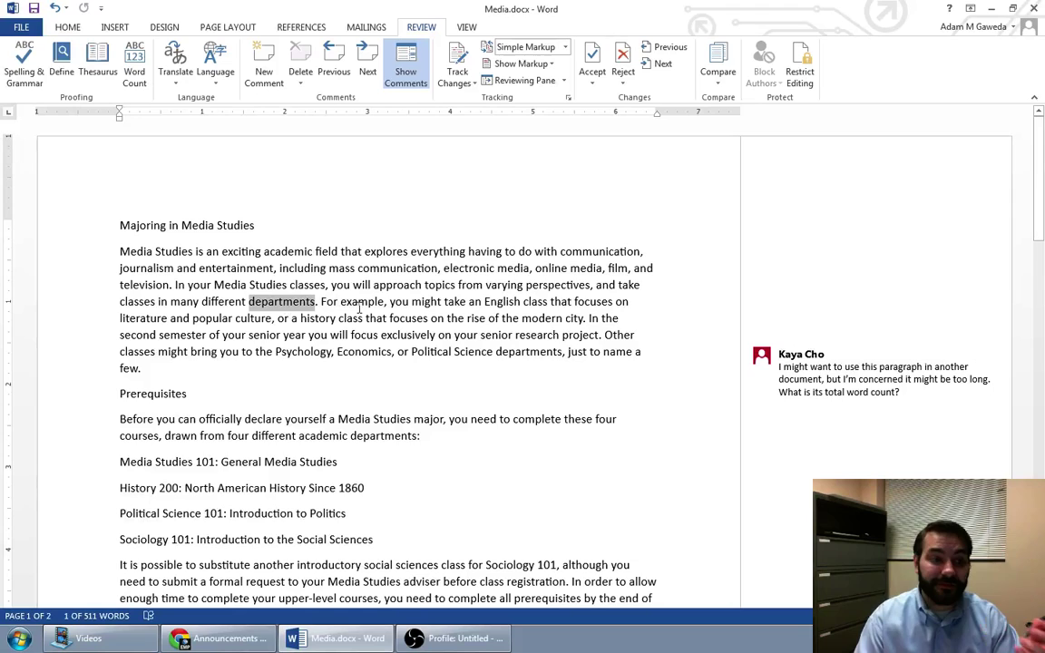
{"action": "left_click", "coordinate": [352, 307]}
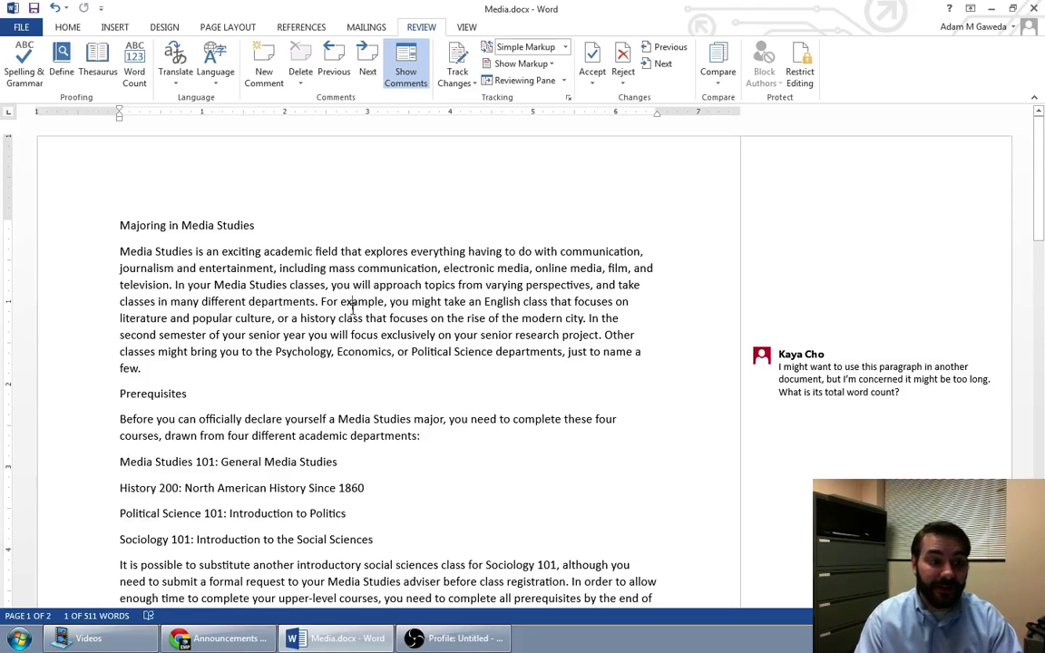
{"action": "triple_click", "coordinate": [282, 302]}
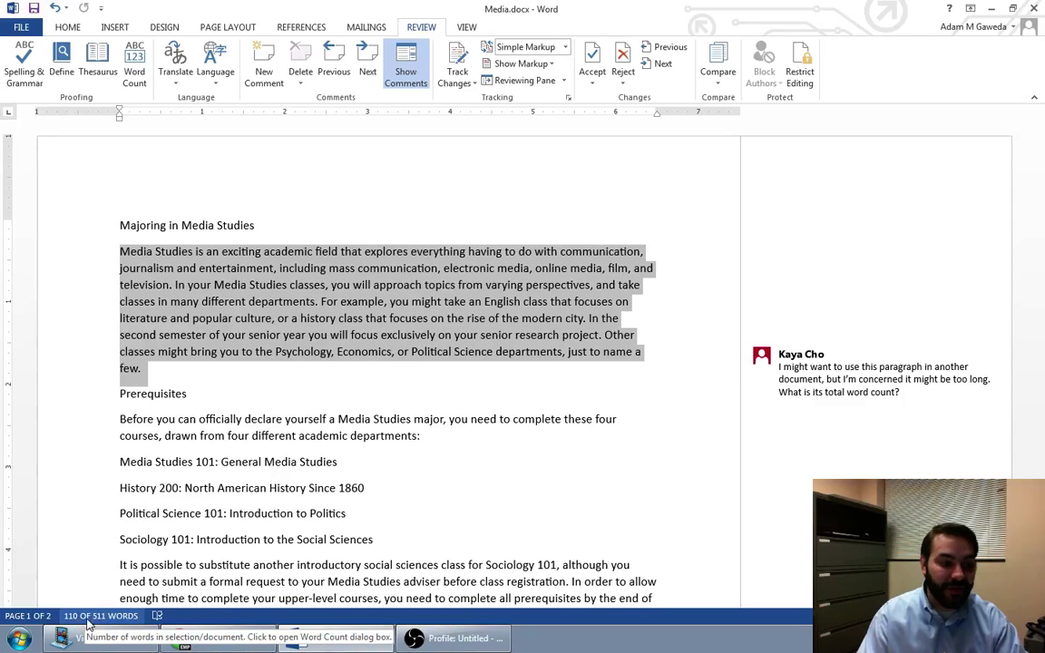
Check the word count statistics, then reply '110 Words' to the word-count comment.
{"action": "left_click", "coordinate": [100, 616]}
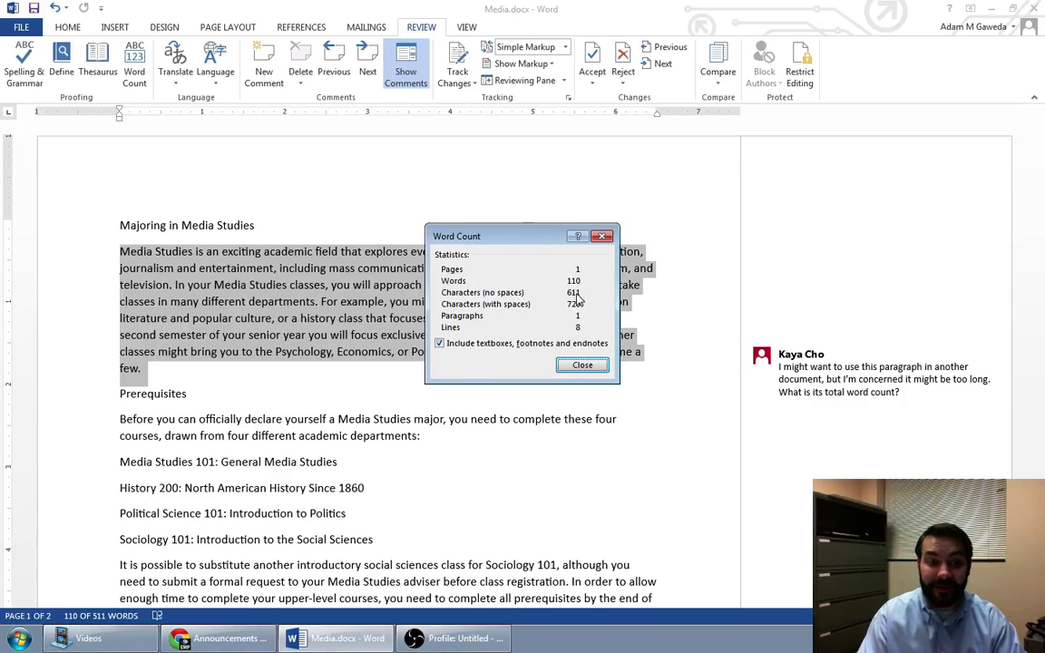
{"action": "left_click", "coordinate": [582, 366]}
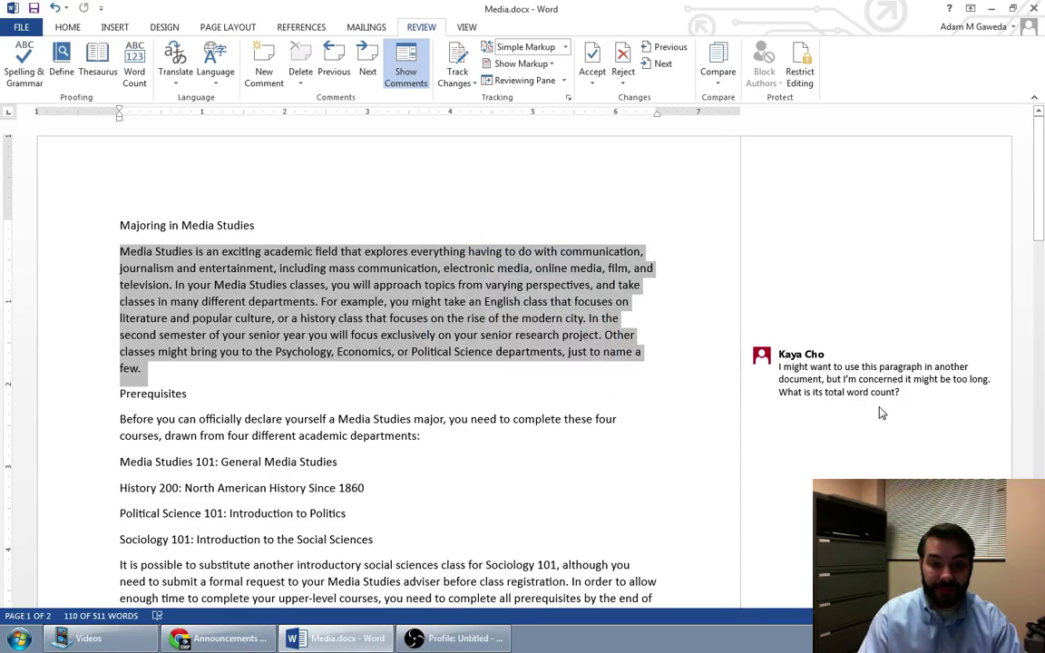
{"action": "left_click", "coordinate": [998, 354]}
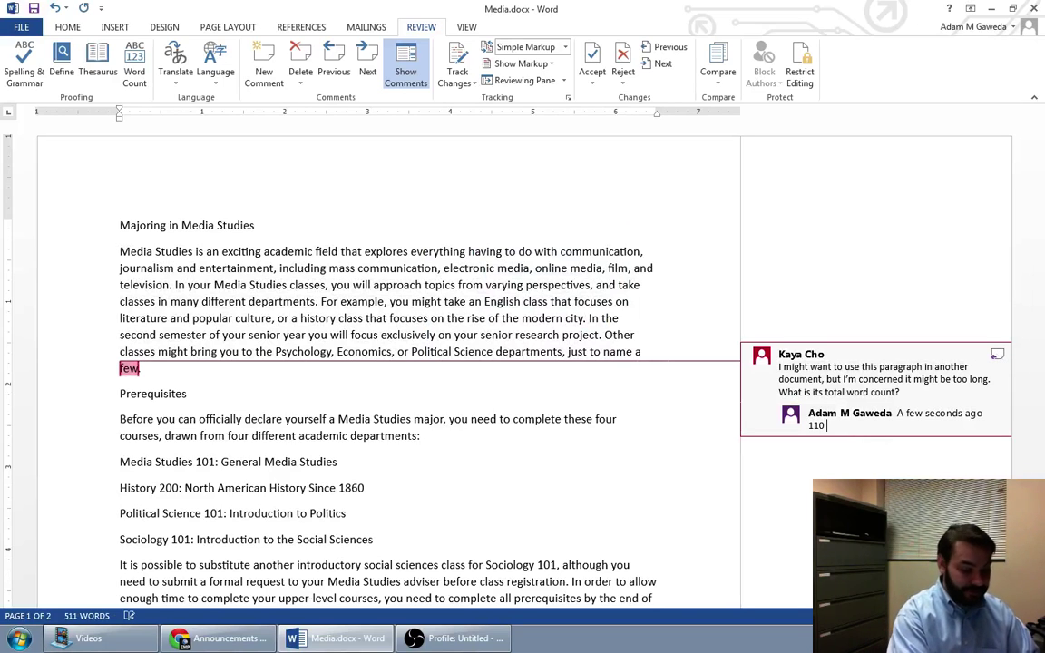
{"action": "type", "text": "110 Wi"}
{"action": "key", "text": "BackSpace"}
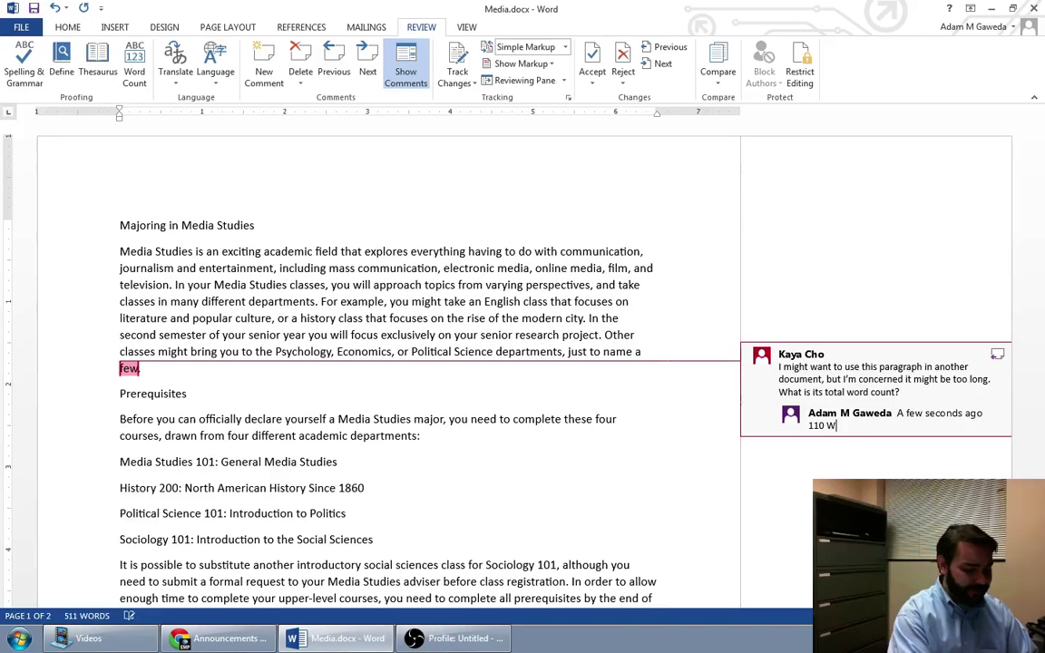
{"action": "type", "text": "ords"}
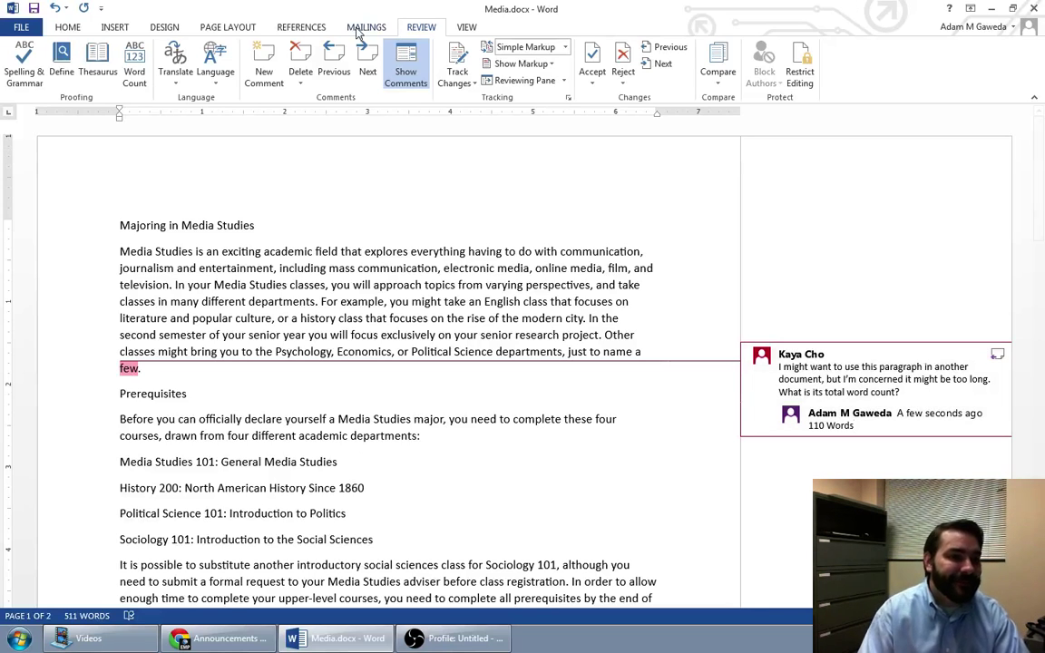
Jump to the page 2 comment and enter the author's name after 'Prepared by:'.
{"action": "left_click", "coordinate": [374, 73]}
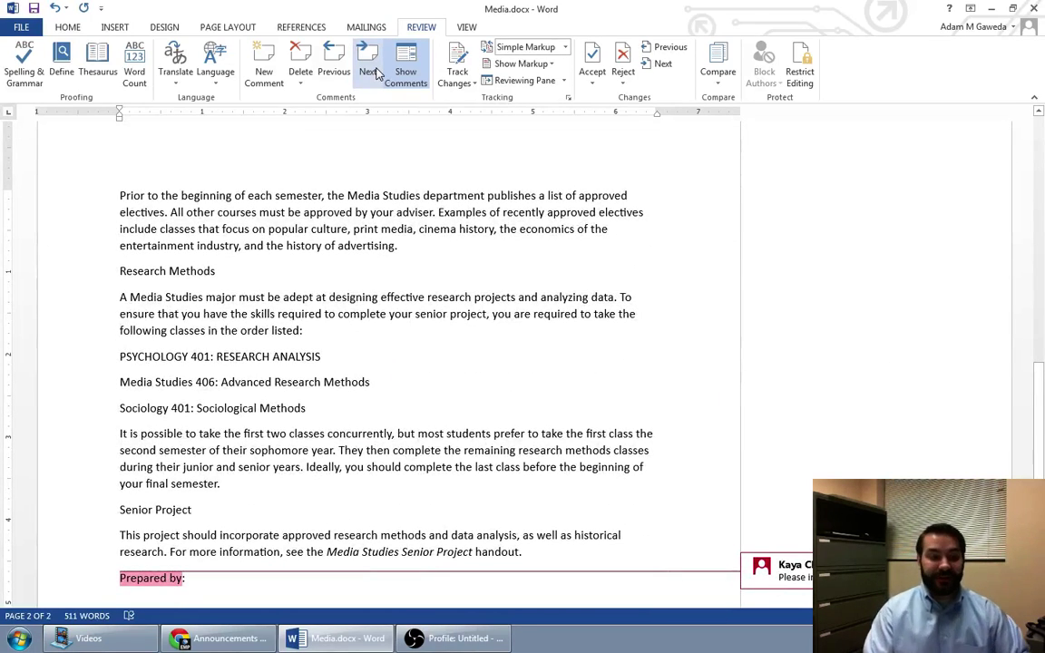
{"action": "scroll", "coordinate": [413, 479], "scroll_direction": "down", "scroll_amount": 1}
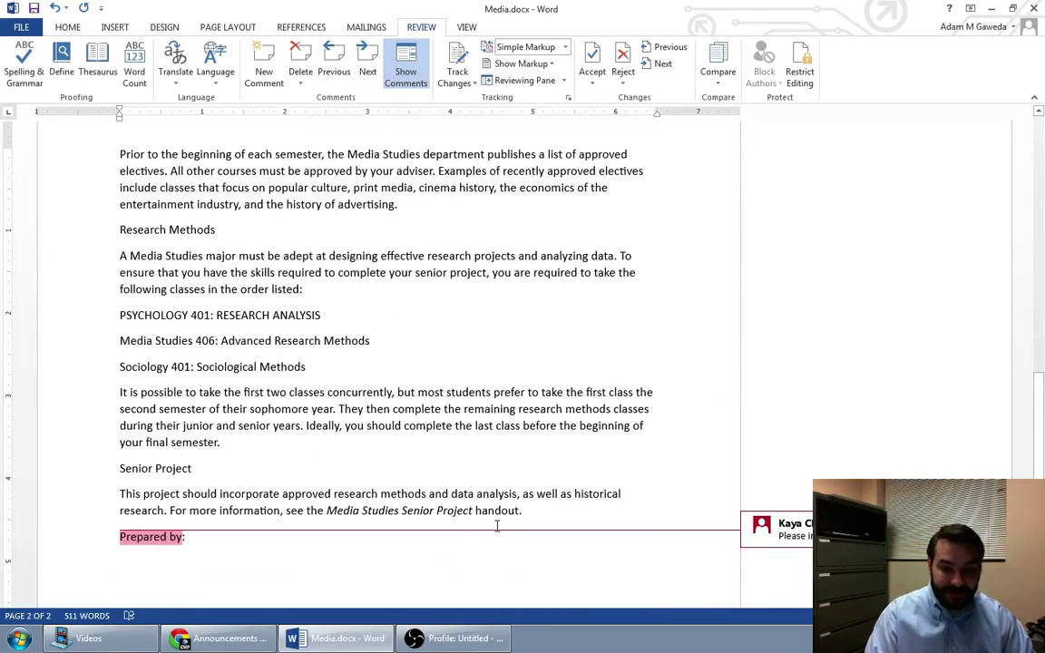
{"action": "scroll", "coordinate": [497, 526], "scroll_direction": "down", "scroll_amount": 1}
{"action": "left_click", "coordinate": [241, 495]}
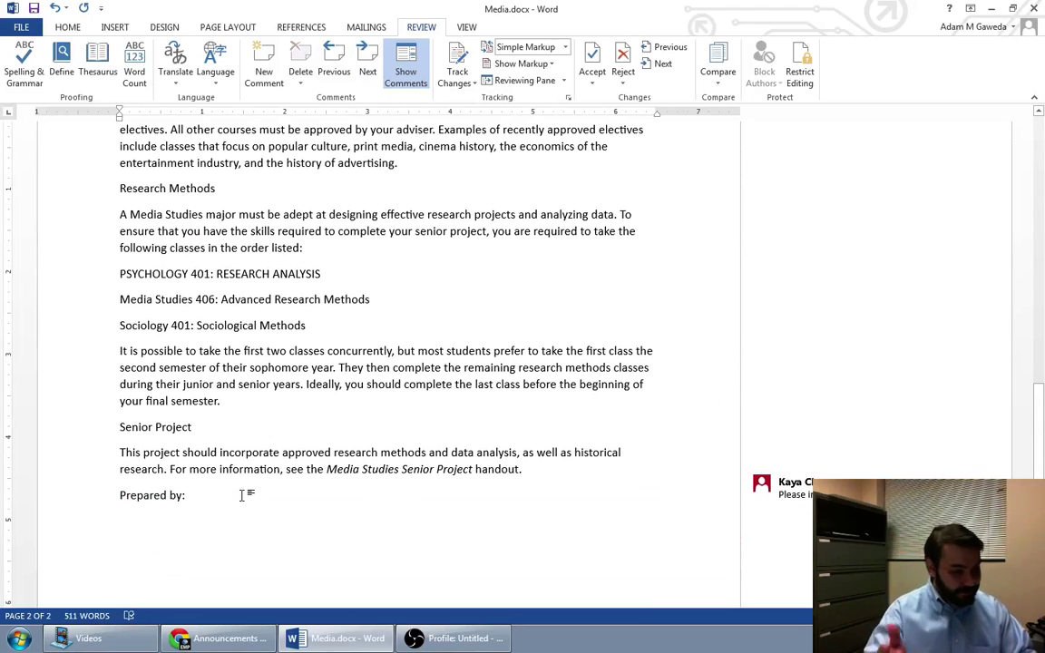
{"action": "type", "text": "Adam Ga"}
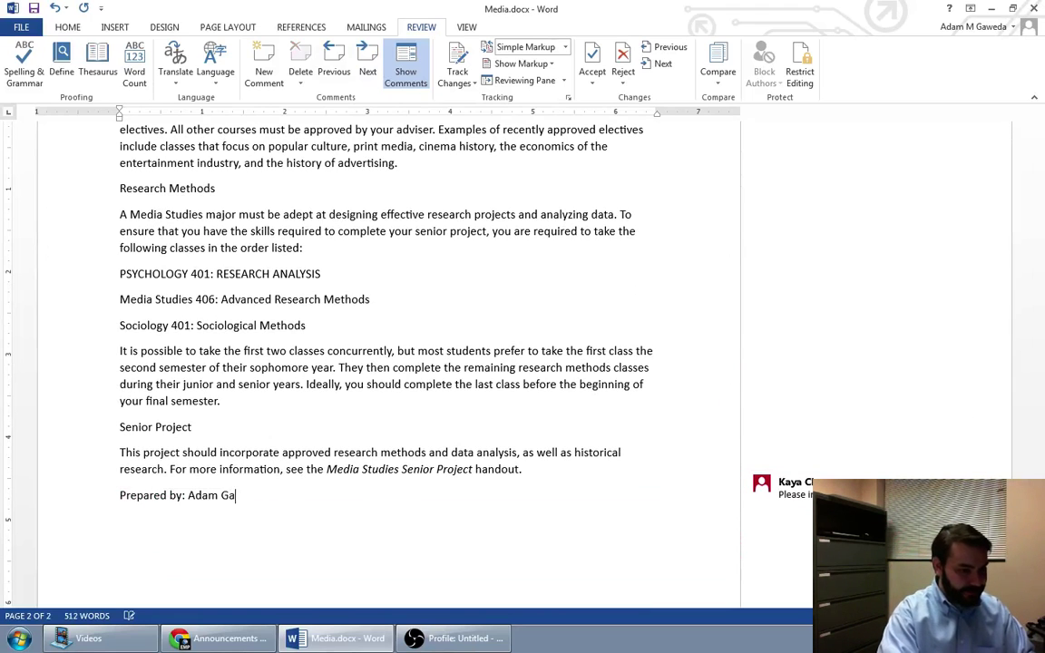
{"action": "type", "text": "weda"}
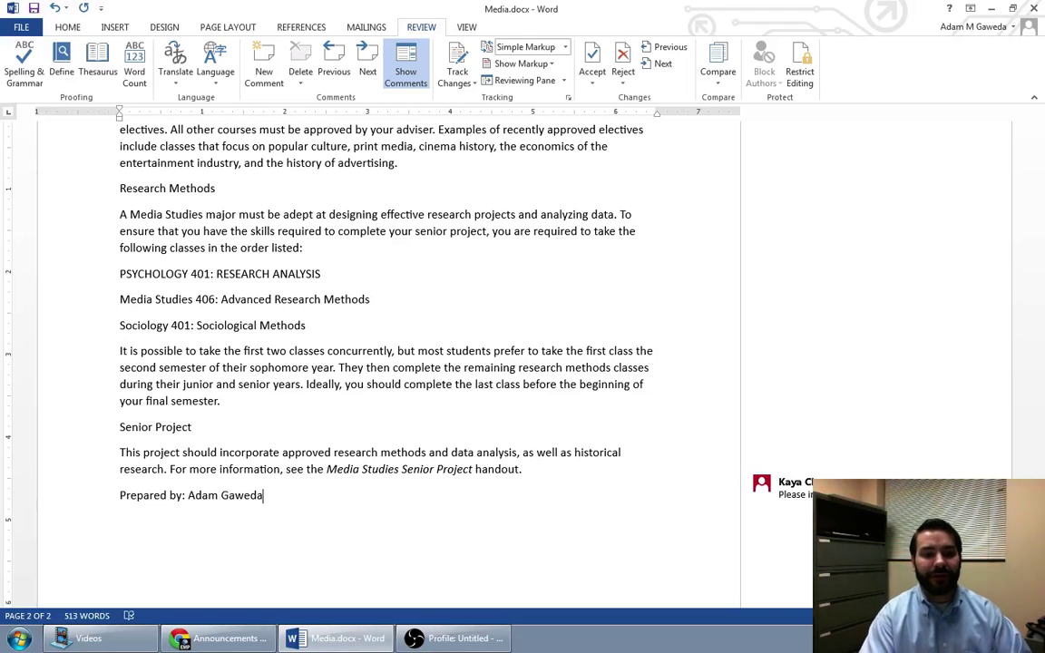
{"action": "left_click", "coordinate": [789, 490]}
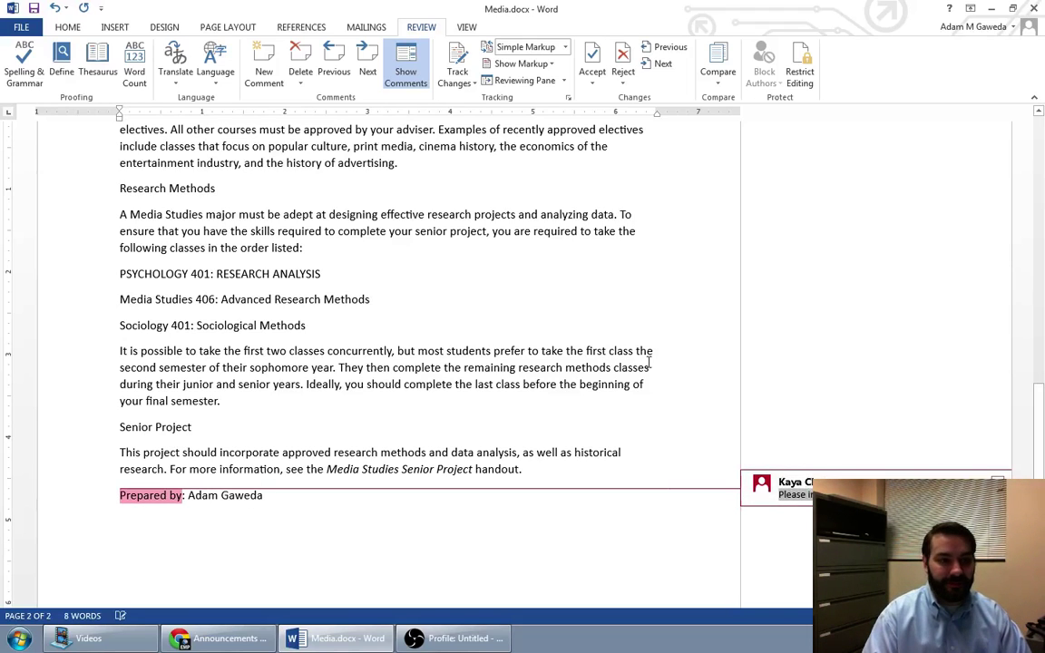
Delete the 'Prepared by' comment, then accidentally delete the word-count comment thread too.
{"action": "left_click", "coordinate": [300, 68]}
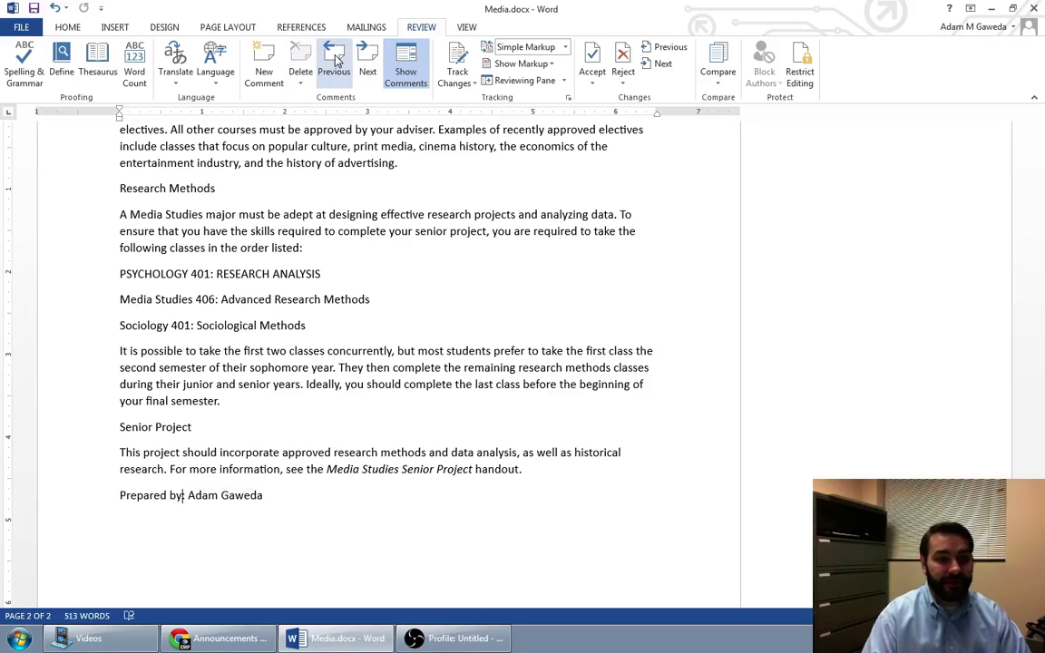
{"action": "left_click", "coordinate": [334, 61]}
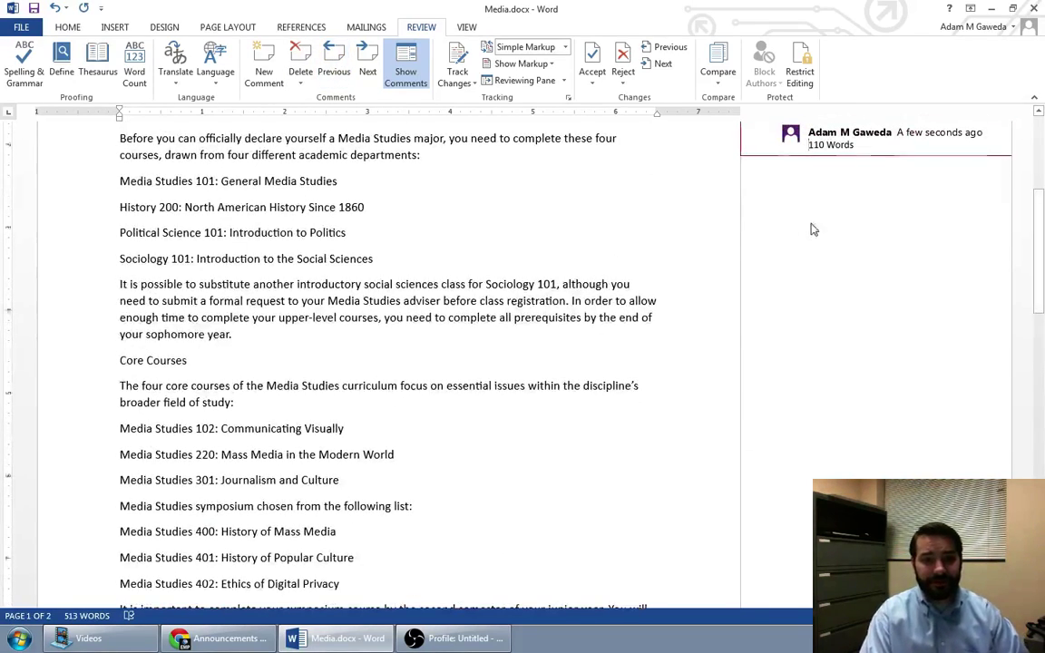
{"action": "scroll", "coordinate": [814, 230], "scroll_direction": "up", "scroll_amount": 2}
{"action": "triple_click", "coordinate": [817, 216]}
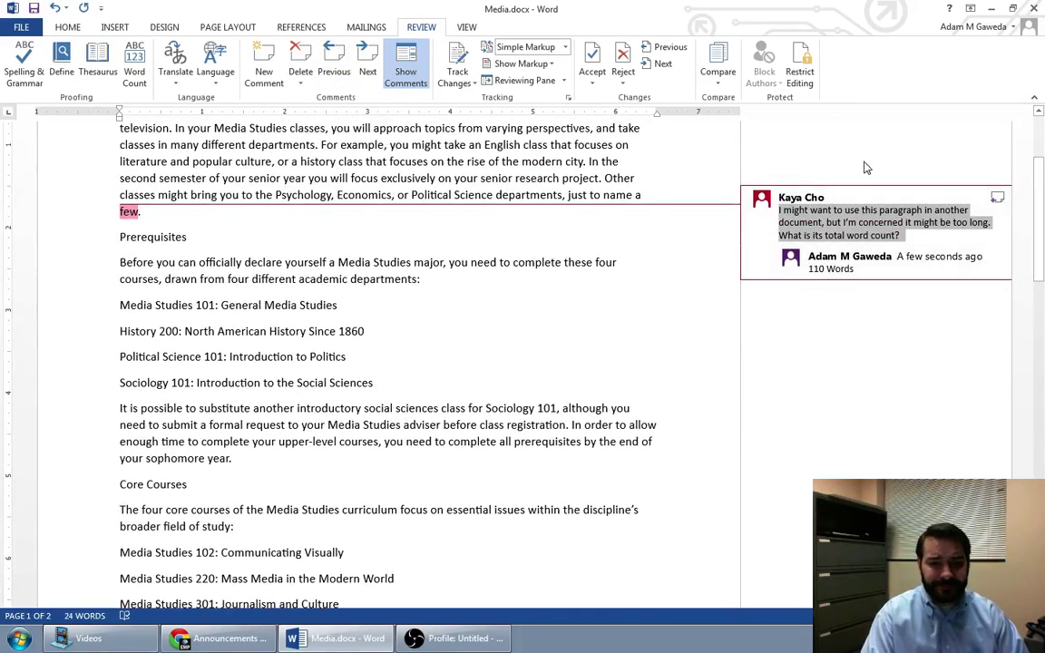
{"action": "left_click", "coordinate": [299, 59]}
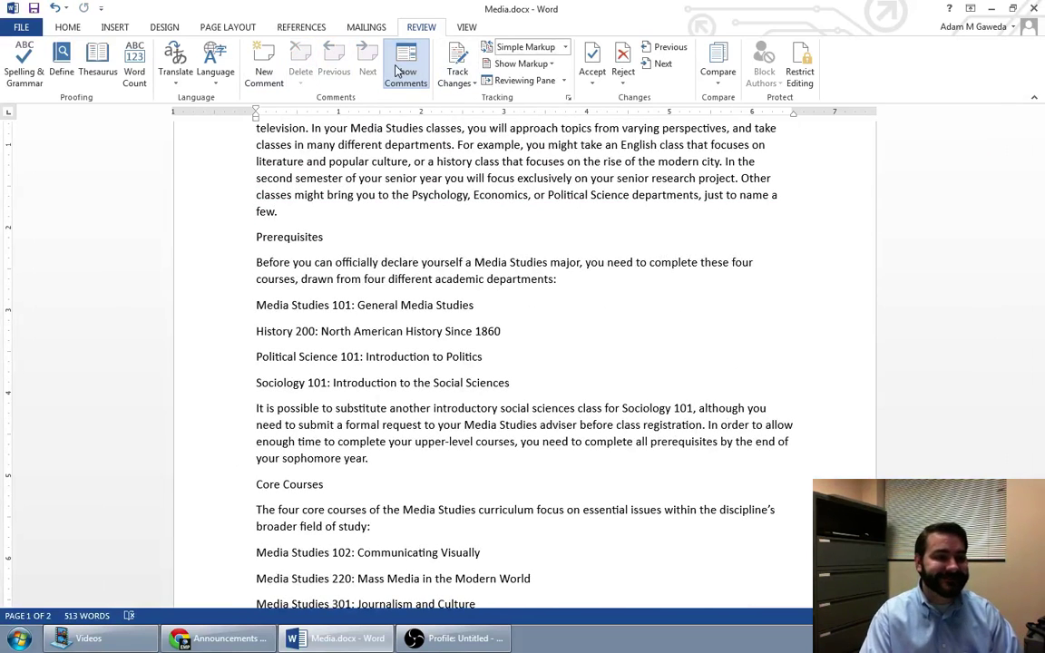
Undo to restore the word-count comment, then turn off Show Comments.
{"action": "scroll", "coordinate": [370, 190], "scroll_direction": "up", "scroll_amount": 2}
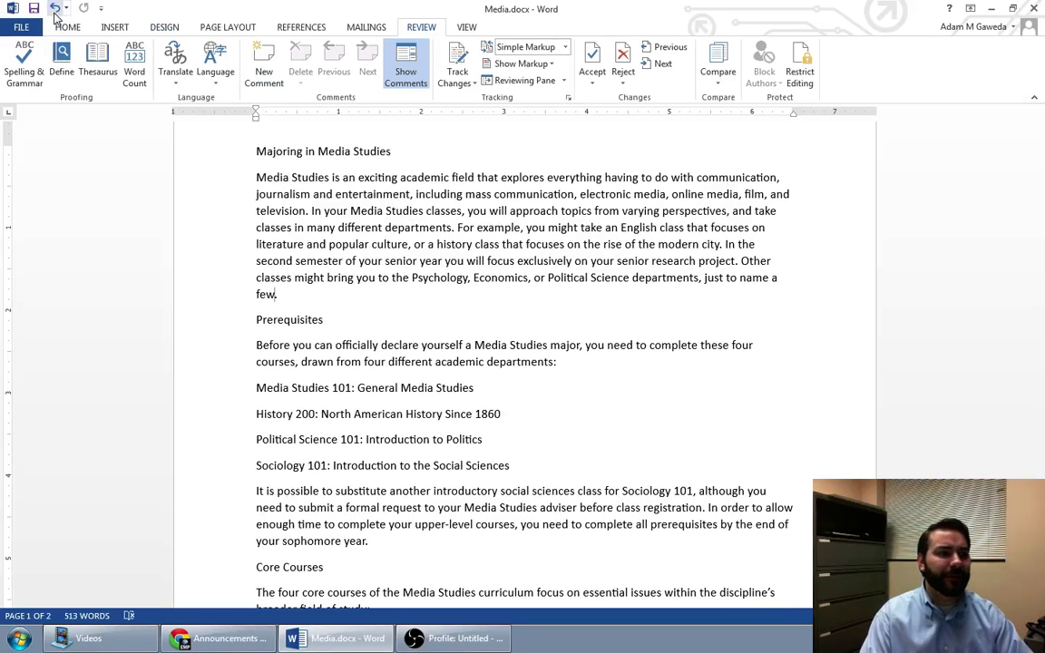
{"action": "left_click", "coordinate": [55, 11]}
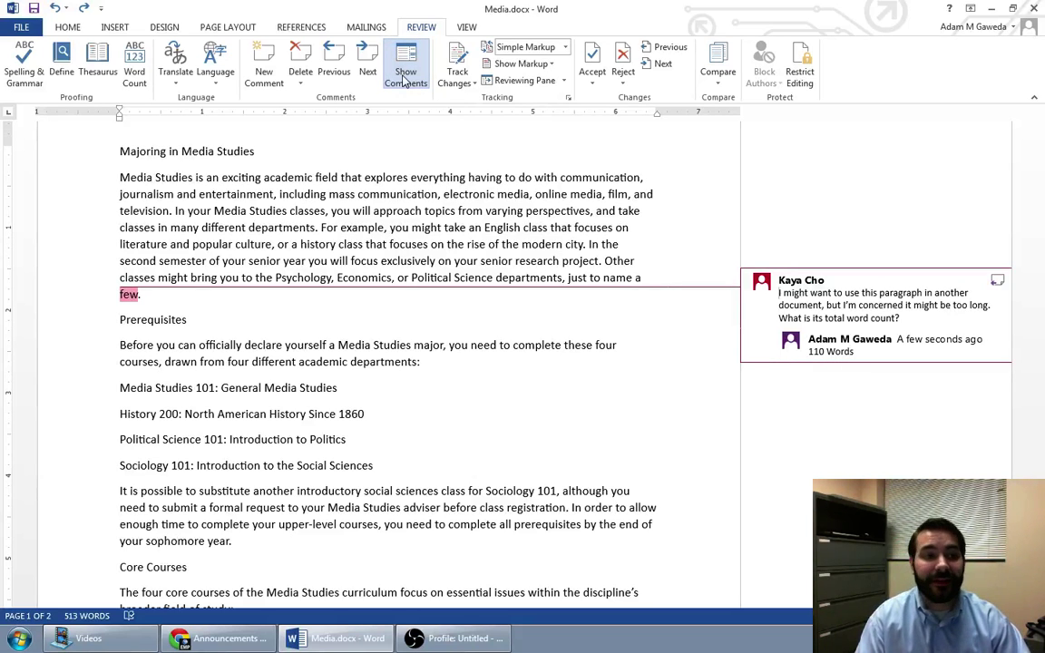
{"action": "left_click", "coordinate": [405, 74]}
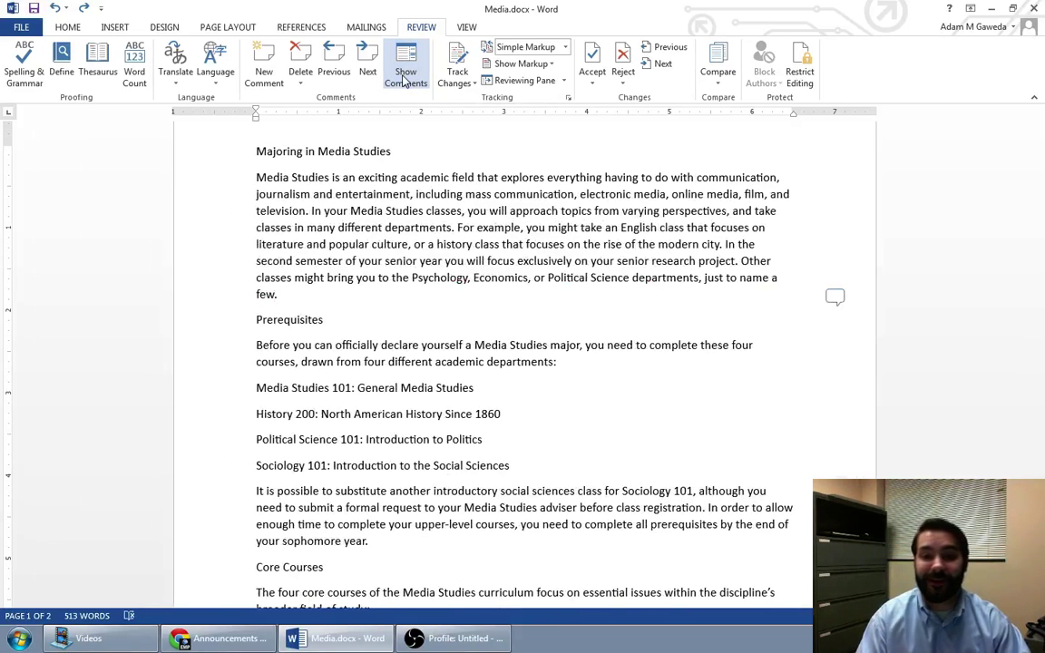